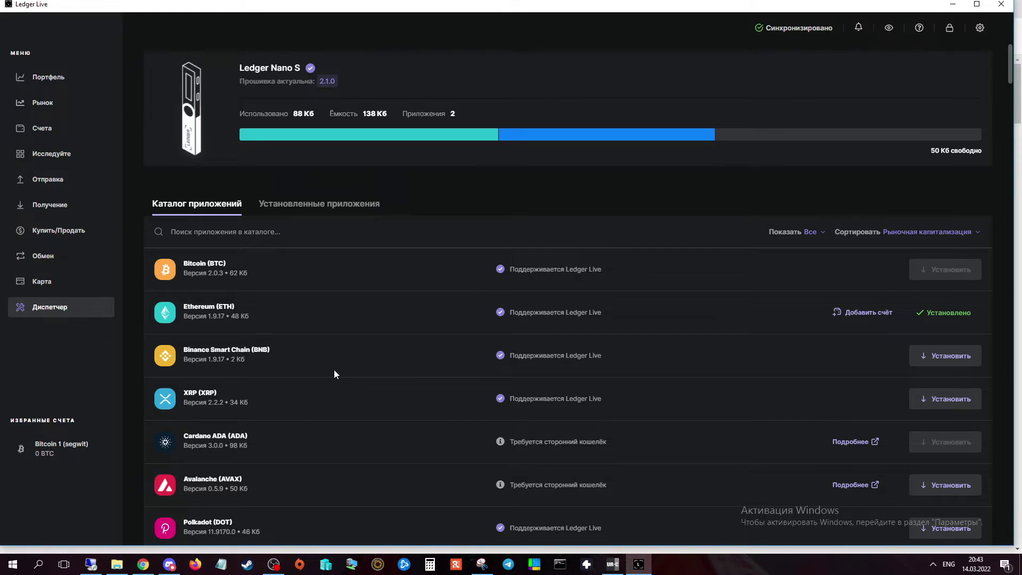
Browse the Ledger website to the Nano S product page and the Ledger Live page.
left_click(144, 565)
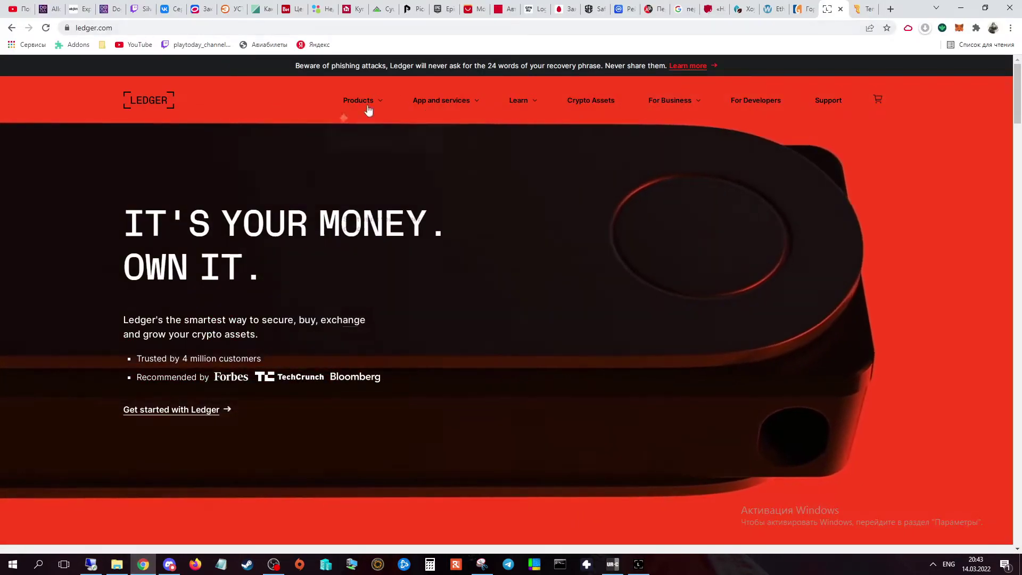
mouse_move(359, 102)
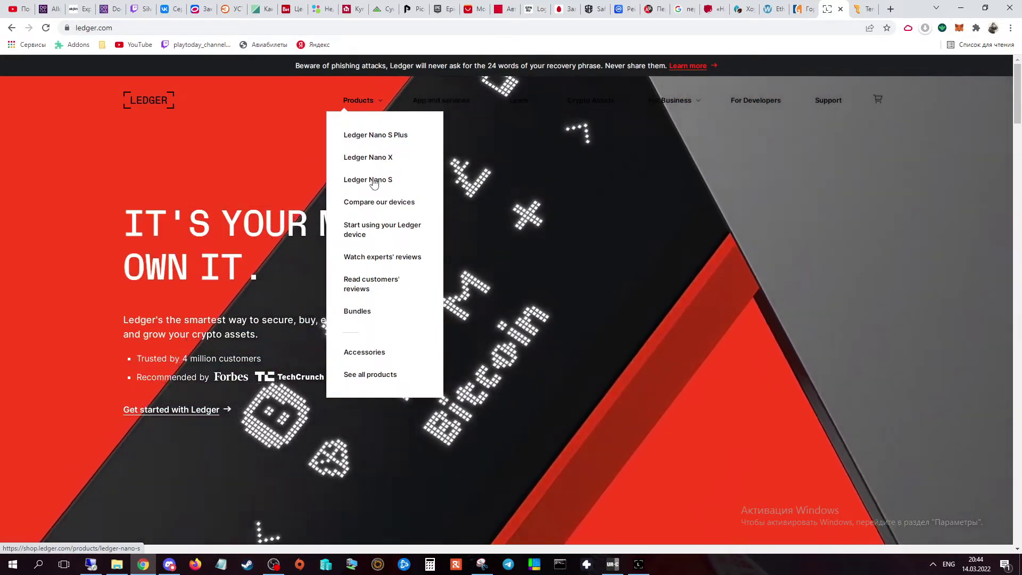
left_click(375, 181)
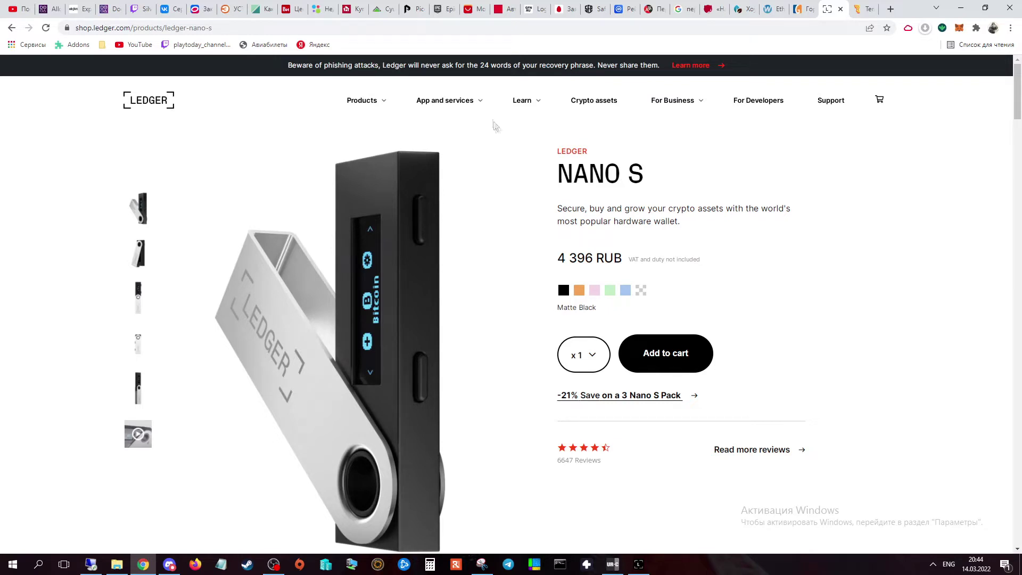
mouse_move(474, 110)
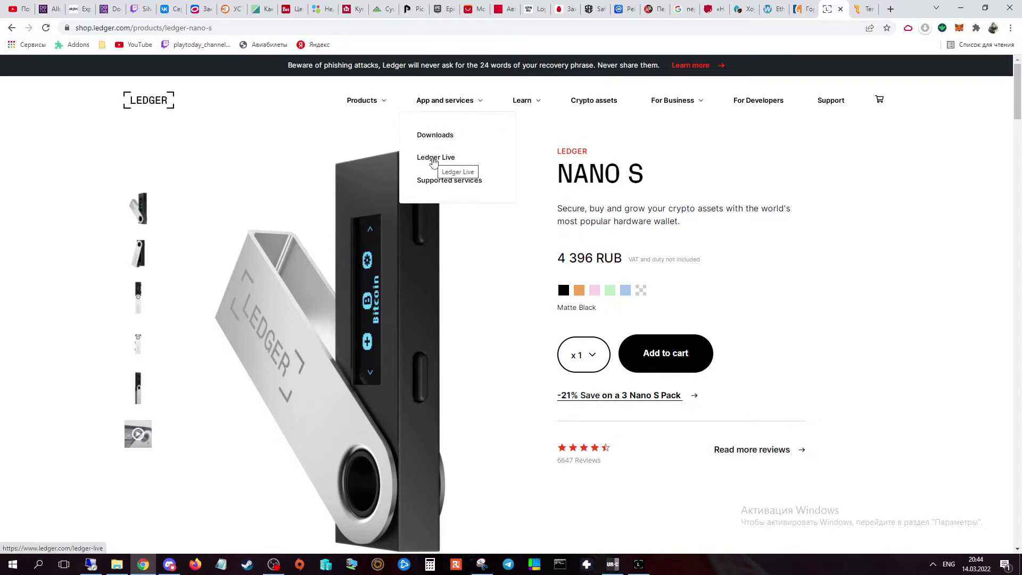
left_click(435, 161)
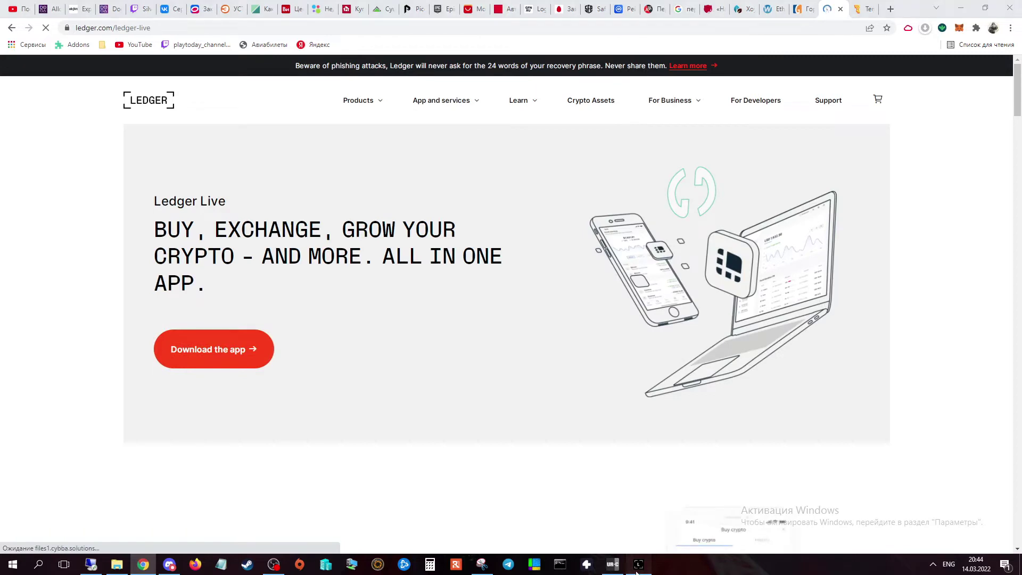
In Ledger Live, verify Tezos Wallet is installed on the Nano S, then return to the catalog and browser.
left_click(639, 564)
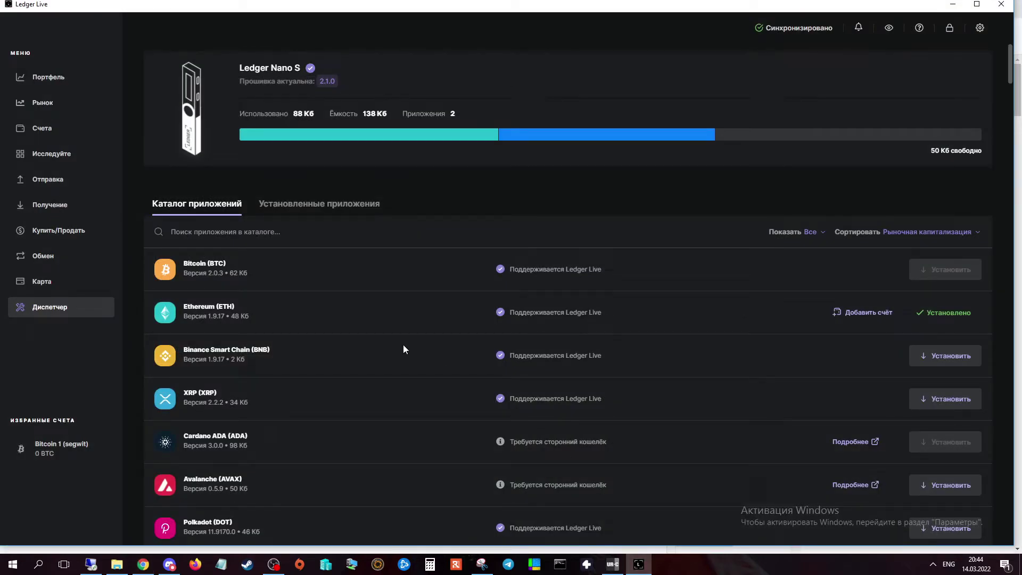
left_click(317, 215)
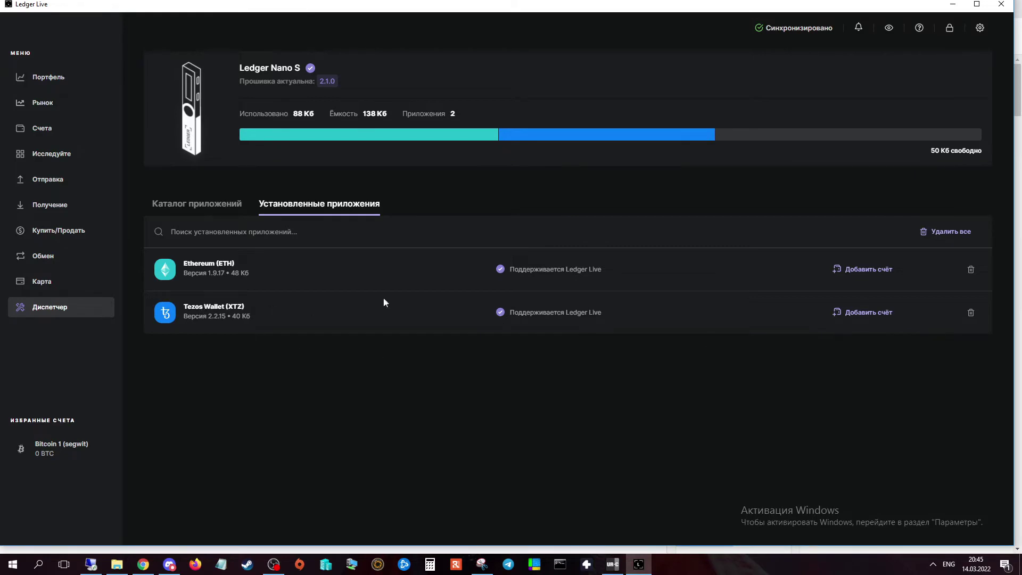
left_click(212, 208)
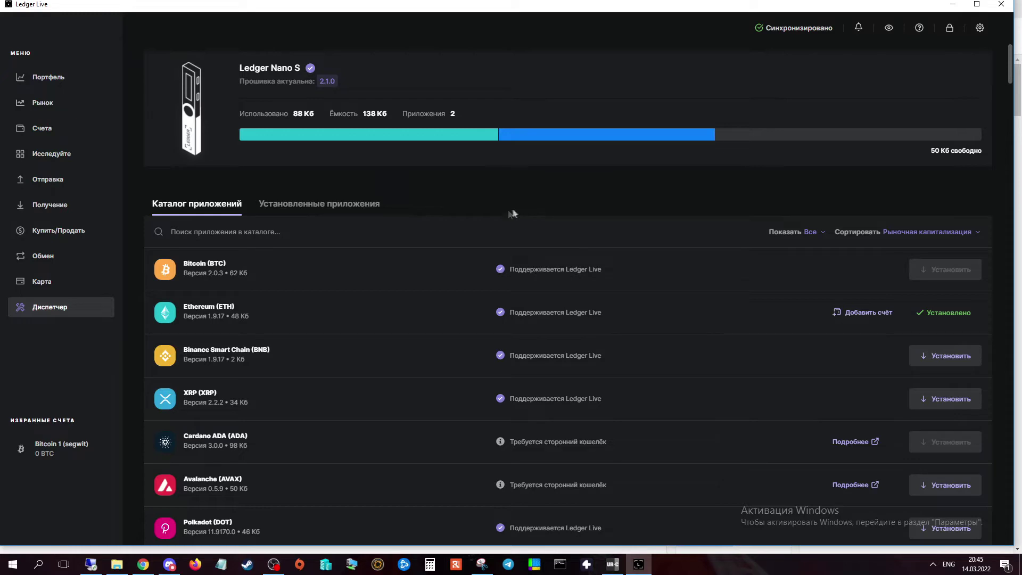
left_click(143, 565)
Add the Temple – Tezos Wallet extension to Google Chrome from Temple's download page.
left_click(863, 7)
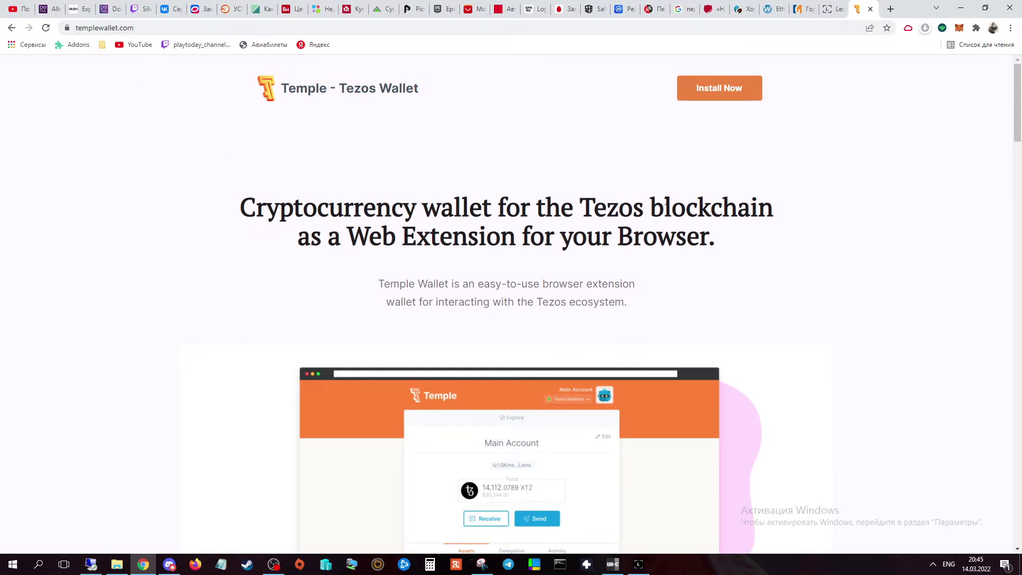
left_click(719, 98)
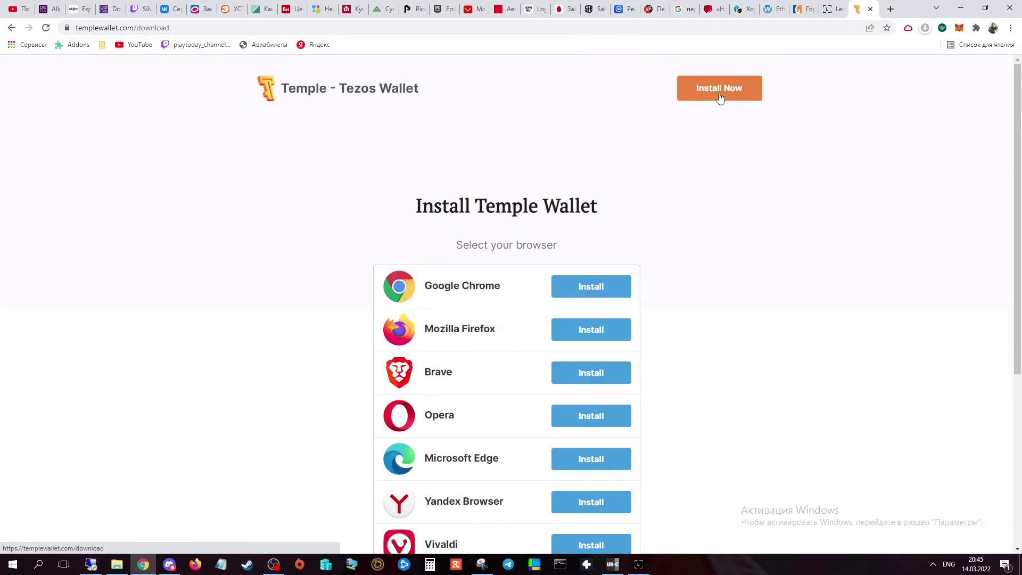
left_click(588, 288)
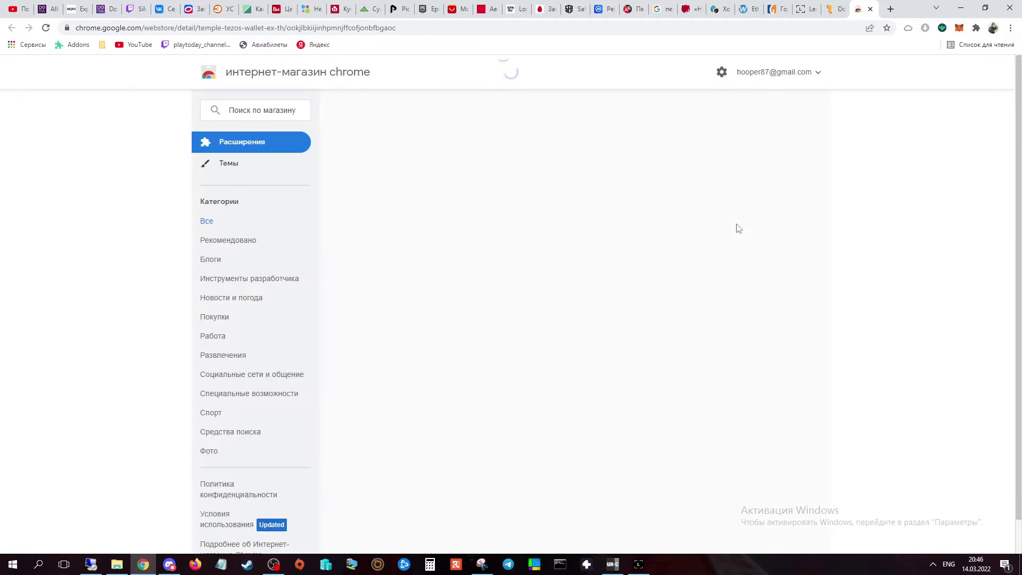
left_click(741, 153)
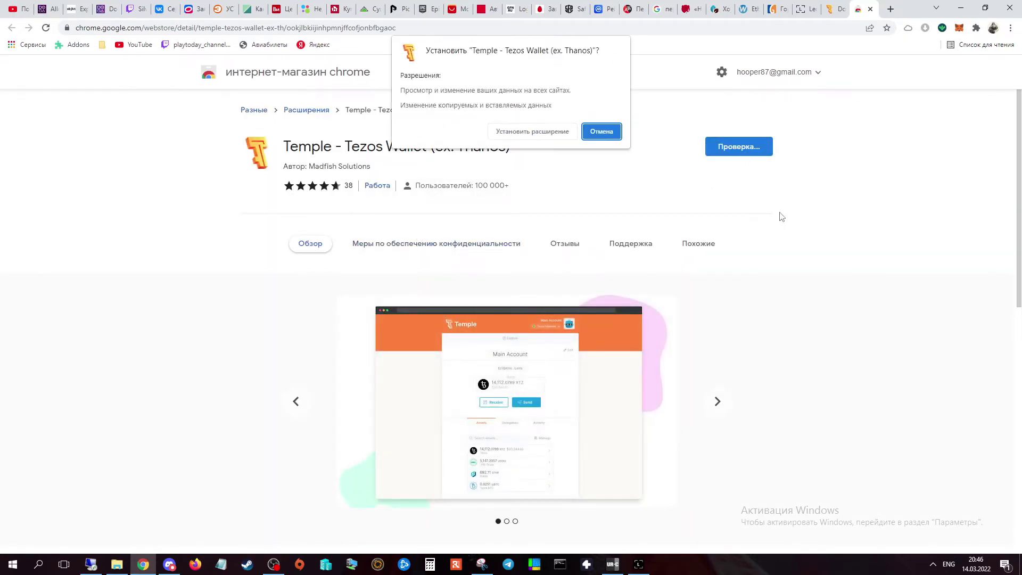
left_click(546, 137)
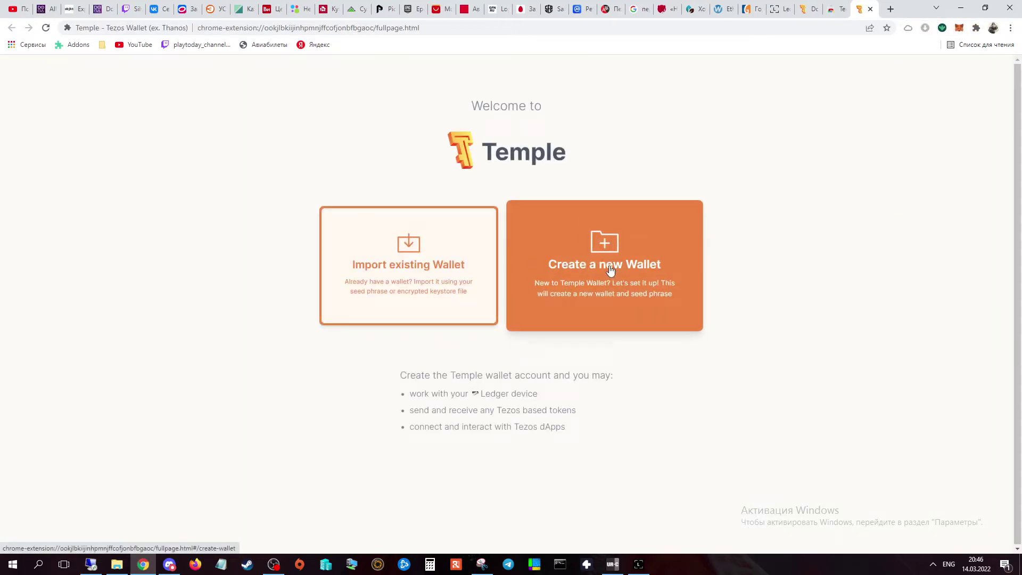
Create a new wallet with the password entered twice and the Terms of Usage and Privacy Policy accepted.
left_click(607, 266)
left_click(540, 234)
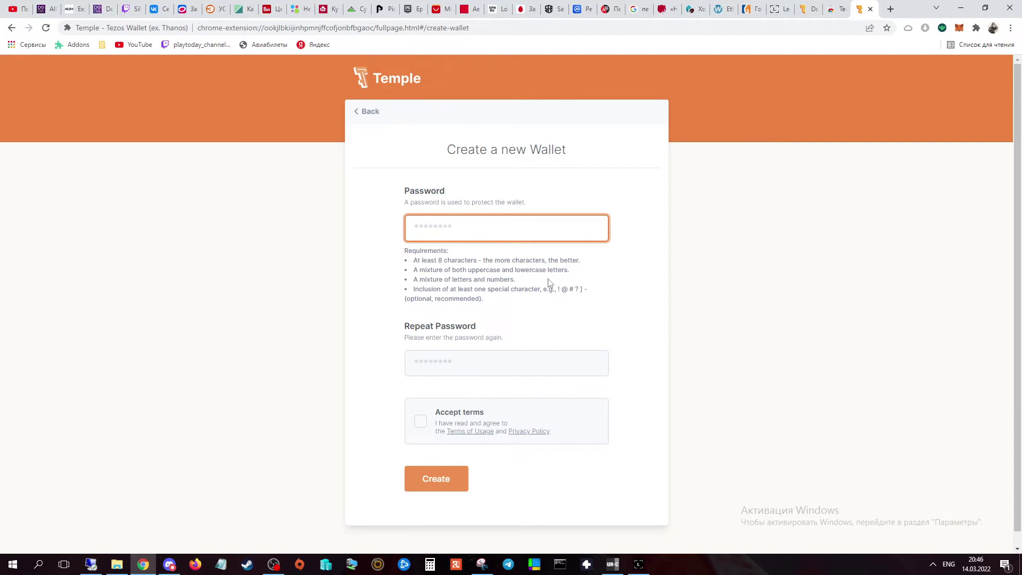
type("••••••••••")
left_click(483, 363)
type("••••••••")
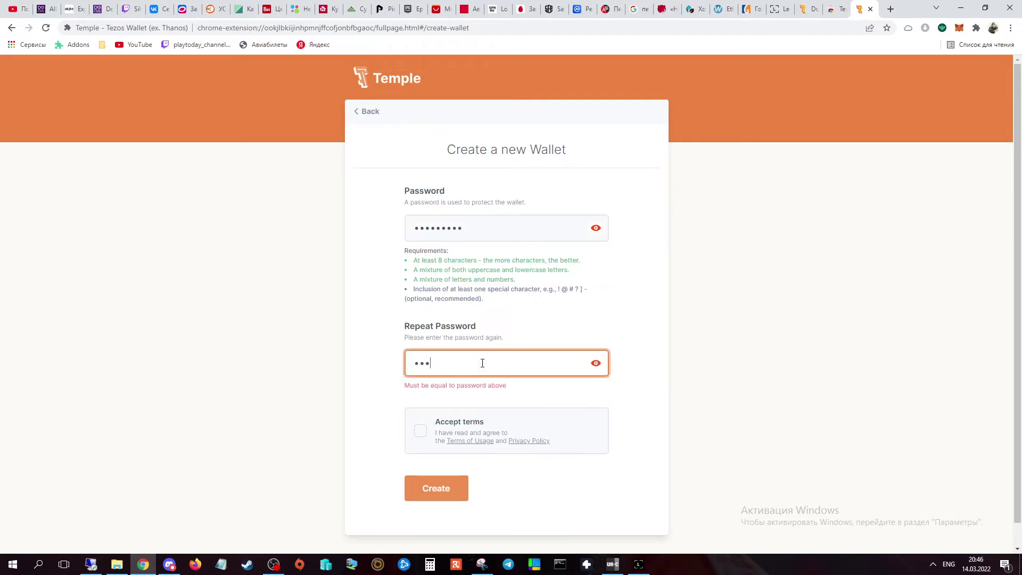
left_click(421, 422)
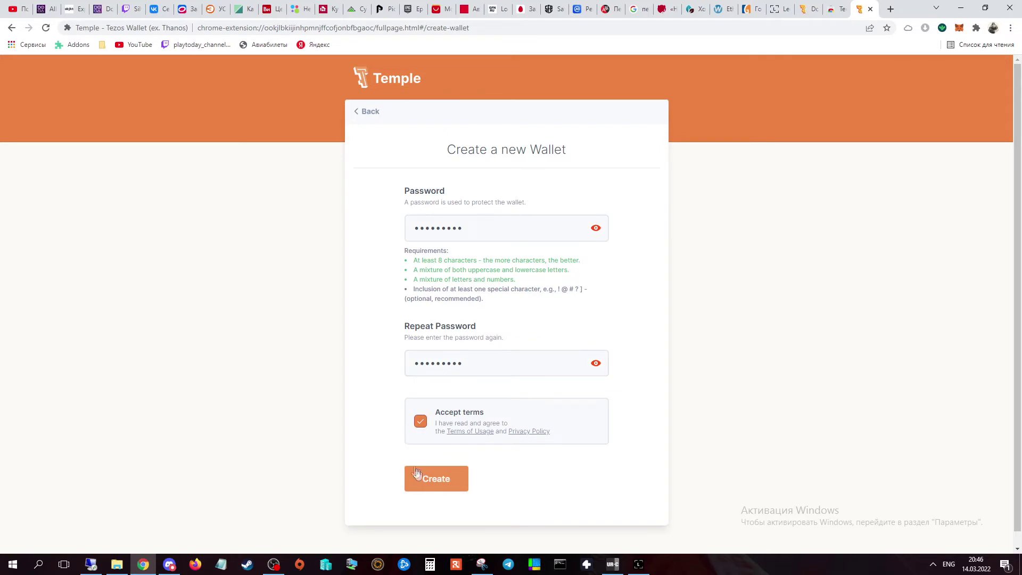
left_click(434, 481)
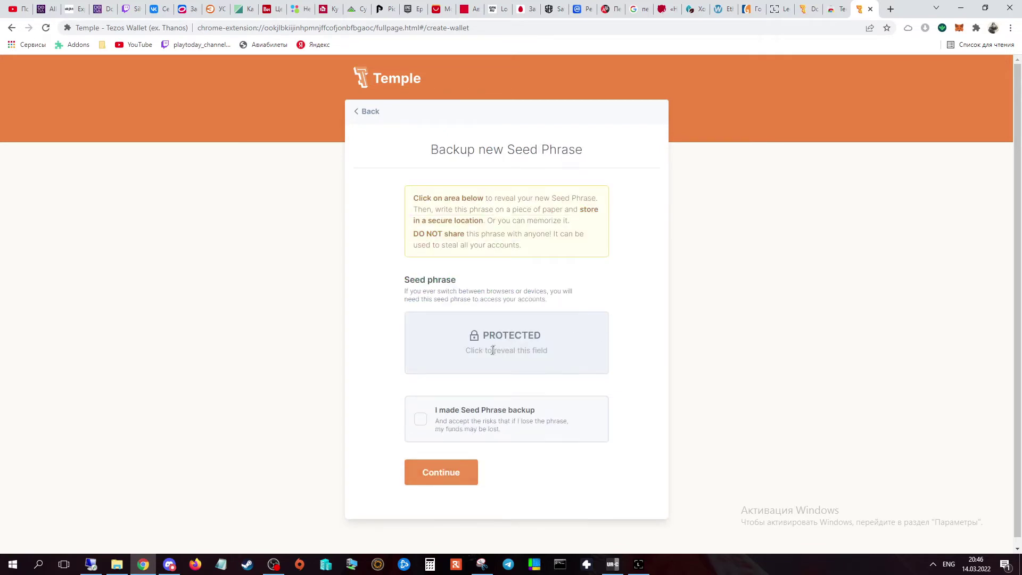
Reveal the new seed phrase and paste a copy of it into Notepad.
left_click(496, 331)
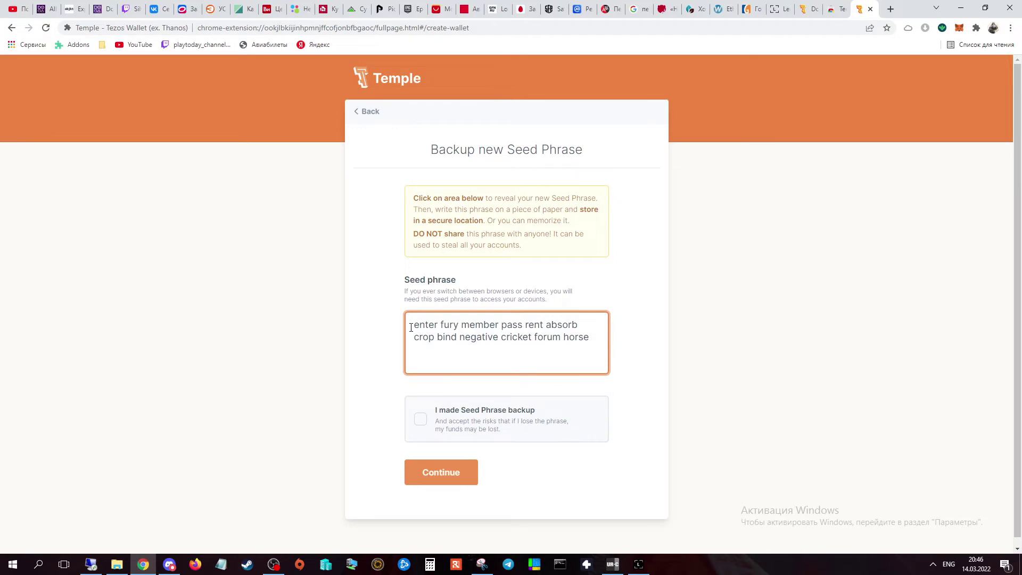
left_click_drag(410, 326, 588, 339)
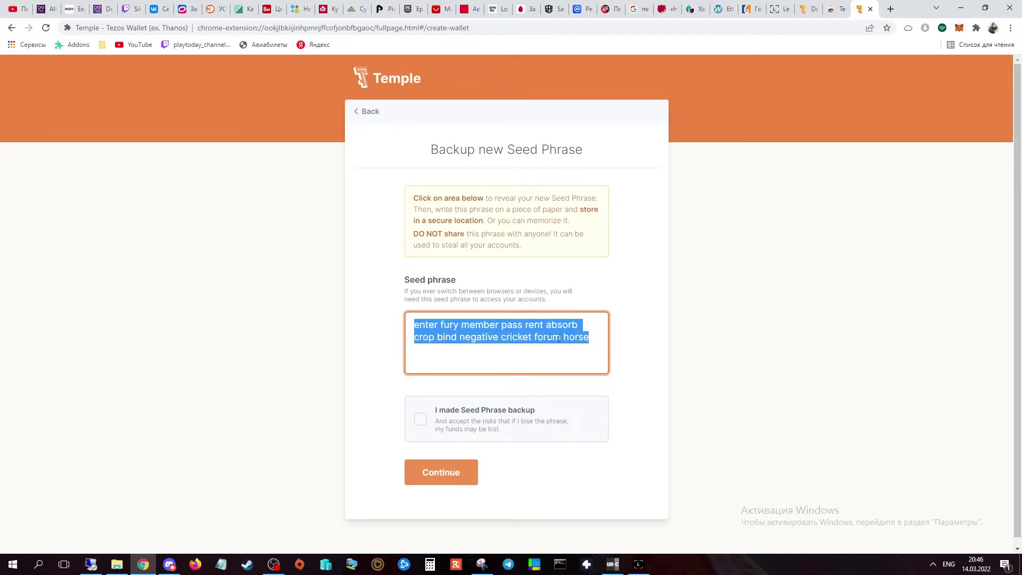
left_click(543, 337)
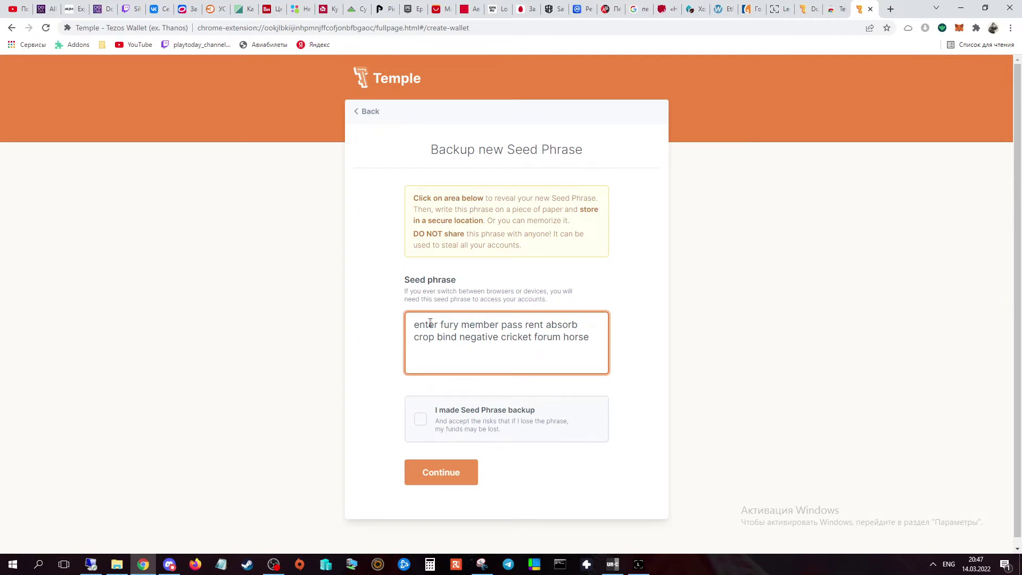
left_click_drag(414, 326, 581, 336)
key("ctrl+c")
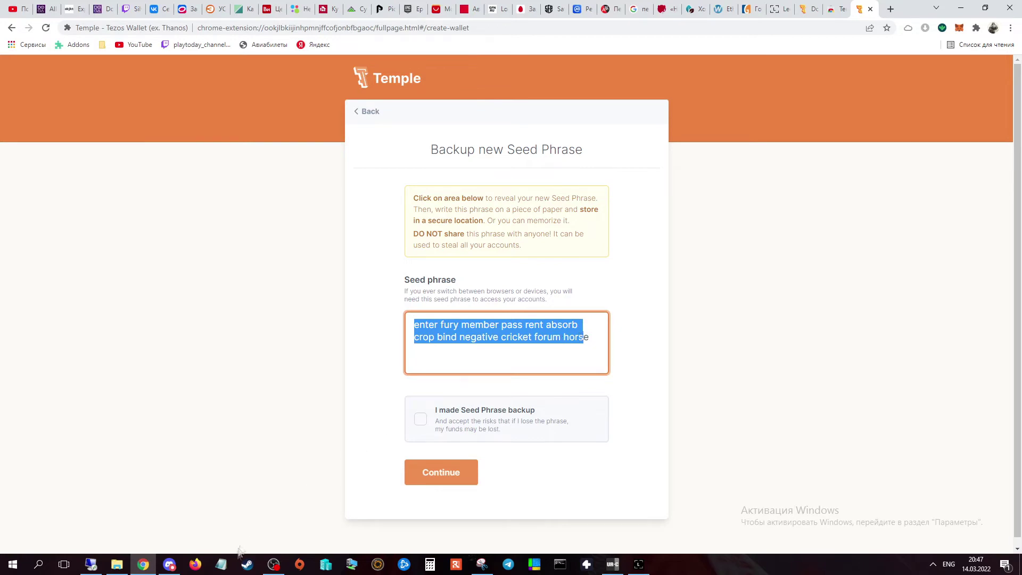
left_click(221, 564)
key("ctrl+v")
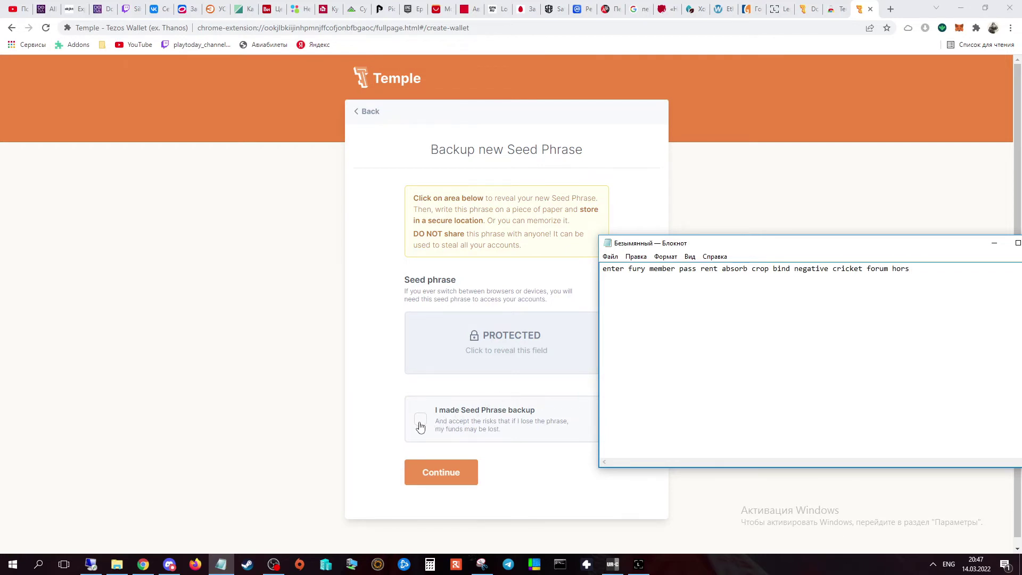
left_click_drag(694, 249, 741, 250)
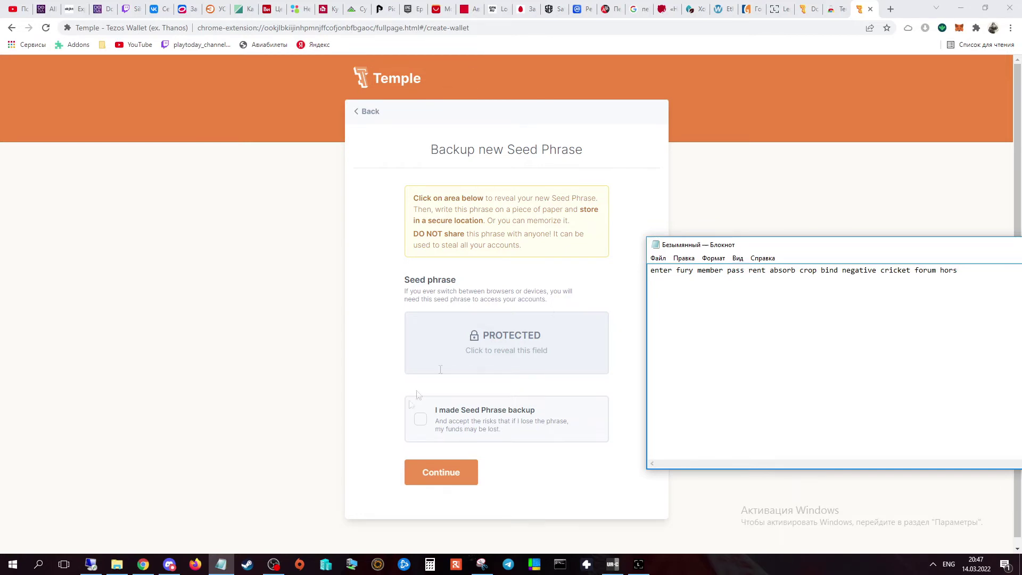
Tick 'I made Seed Phrase backup' and continue to seed phrase verification.
left_click(418, 423)
left_click(420, 422)
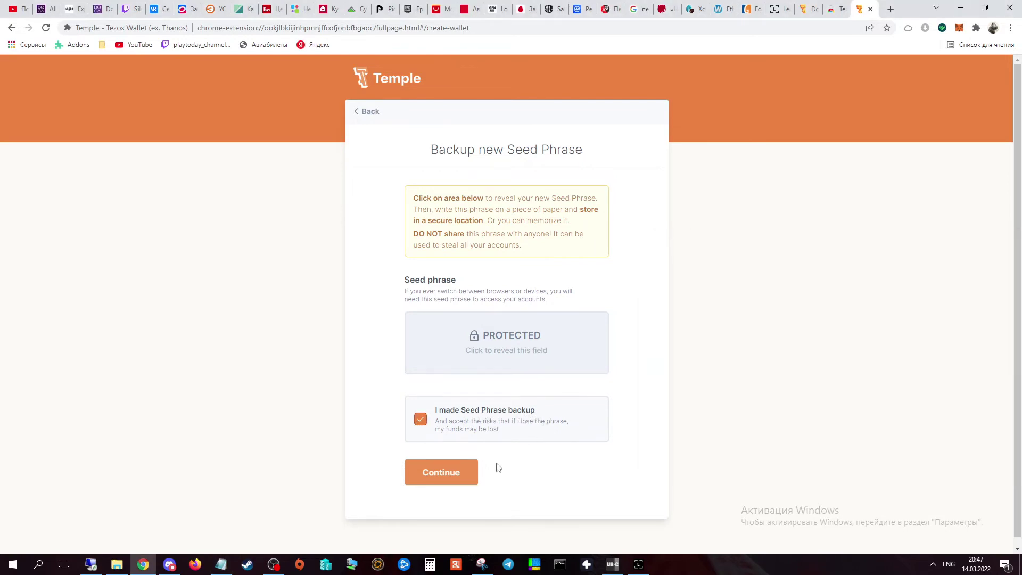
left_click(444, 474)
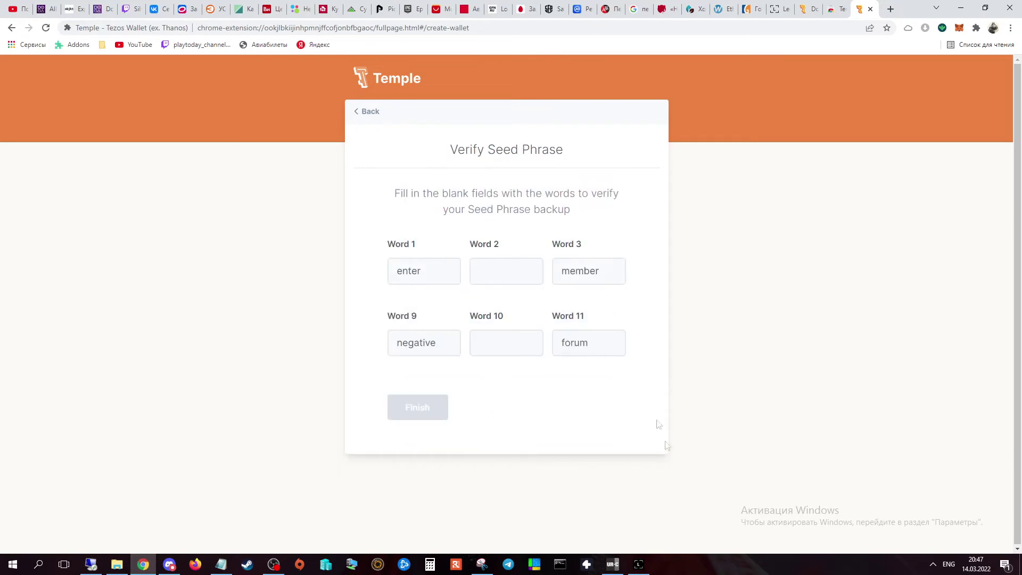
Enter seed words 2 and 10 from the Notepad copy and finish verification.
left_click(220, 566)
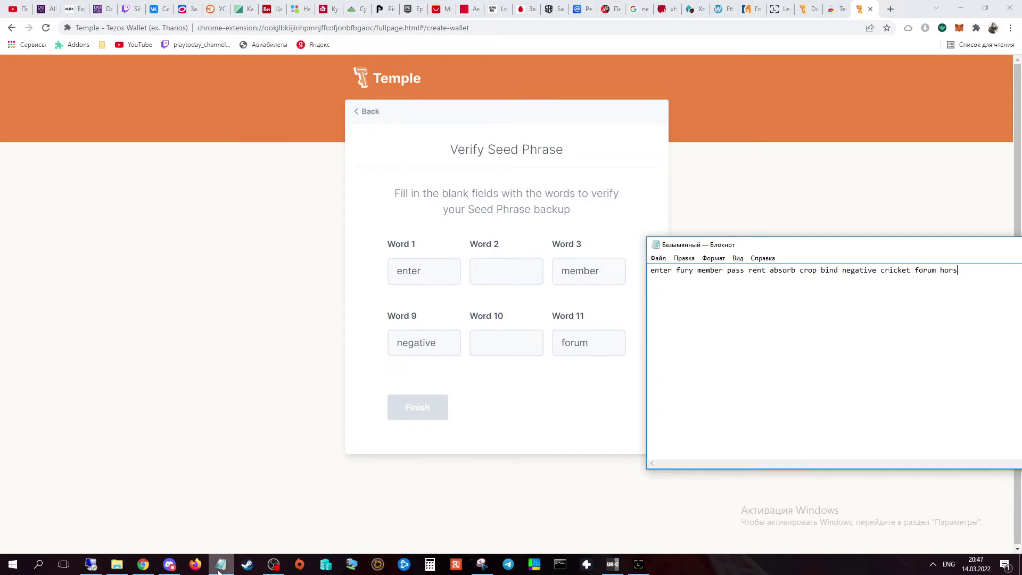
left_click(494, 274)
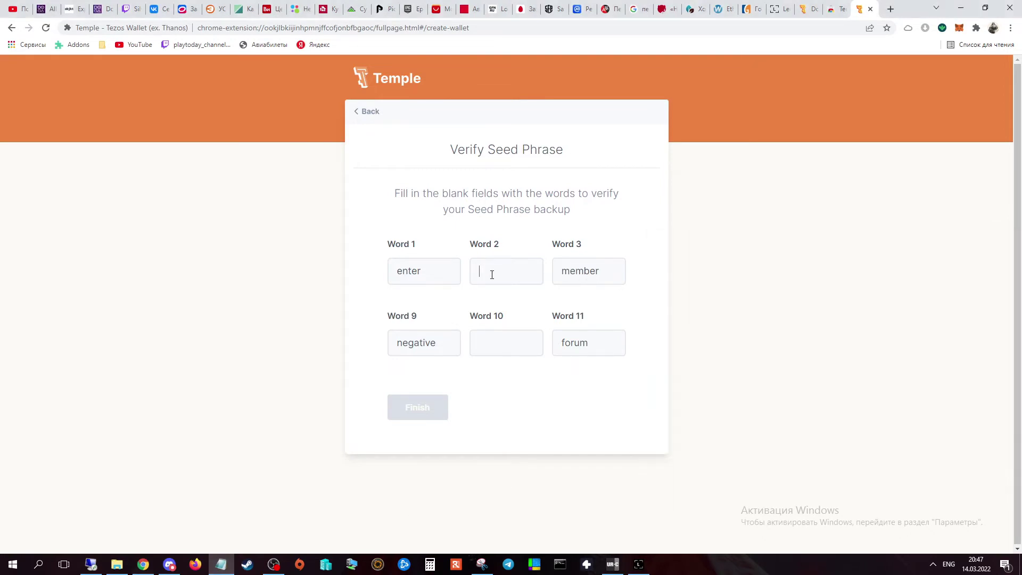
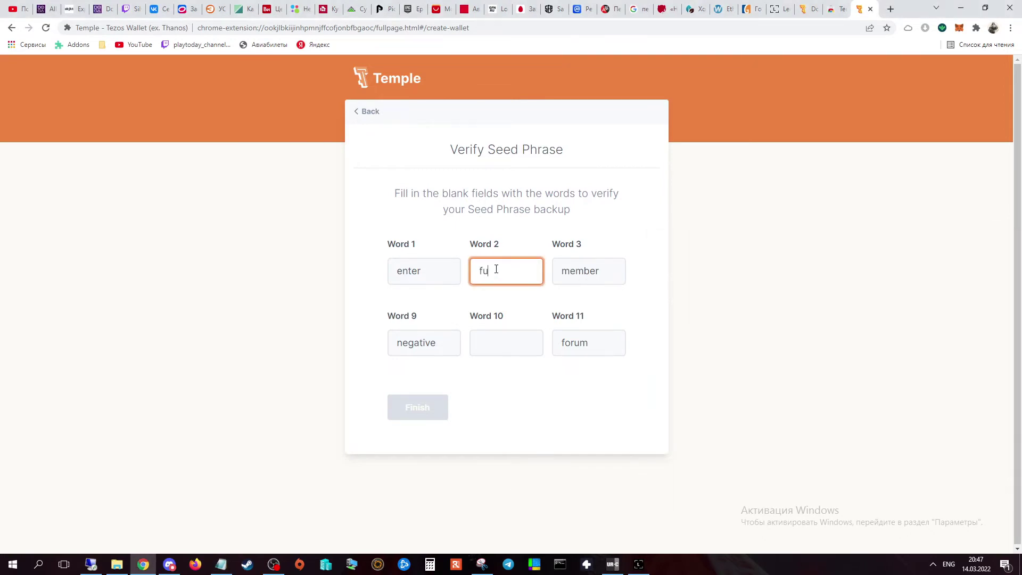
left_click(492, 340)
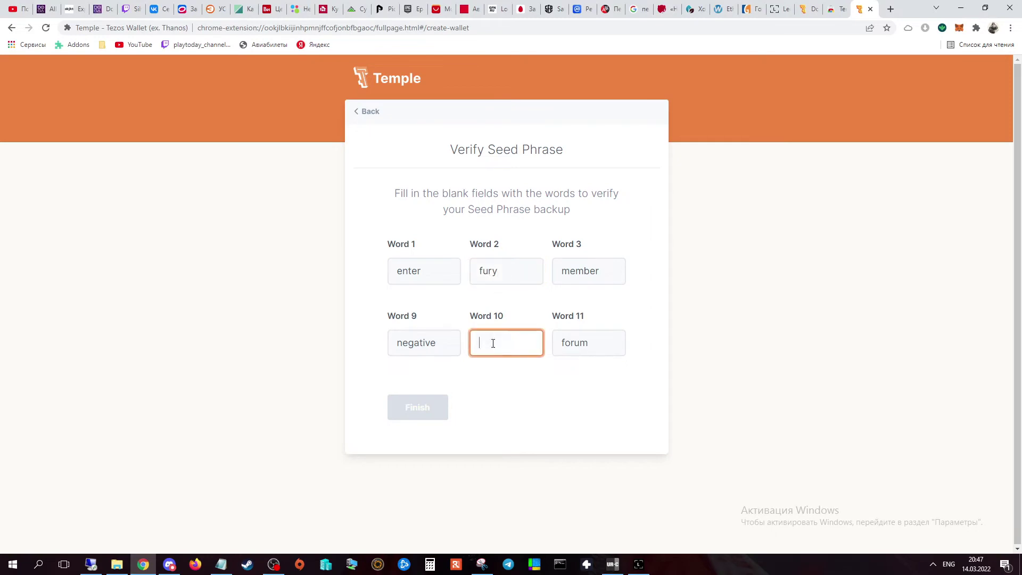
left_click(221, 566)
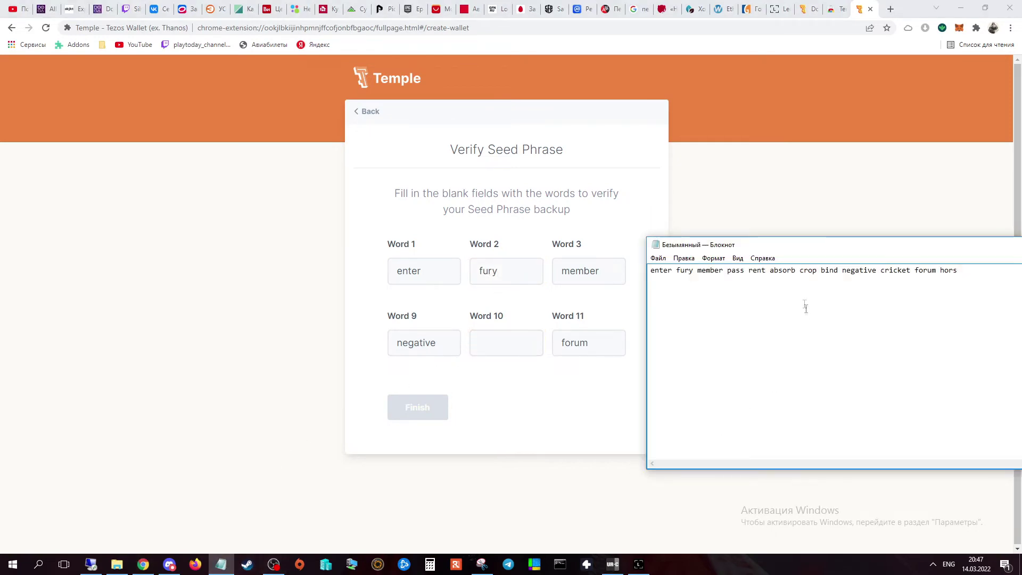
left_click(501, 355)
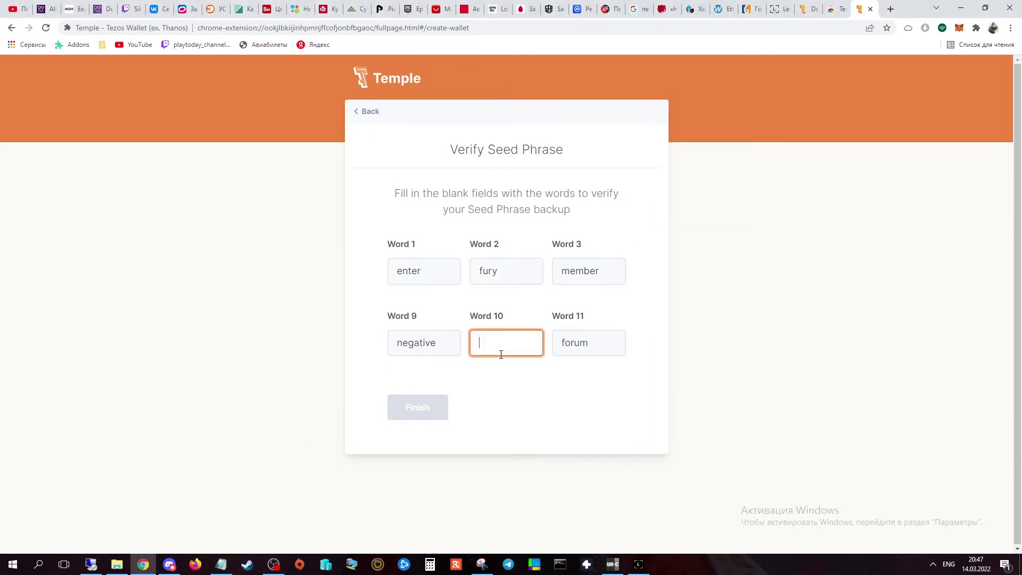
type("criv")
type("ket")
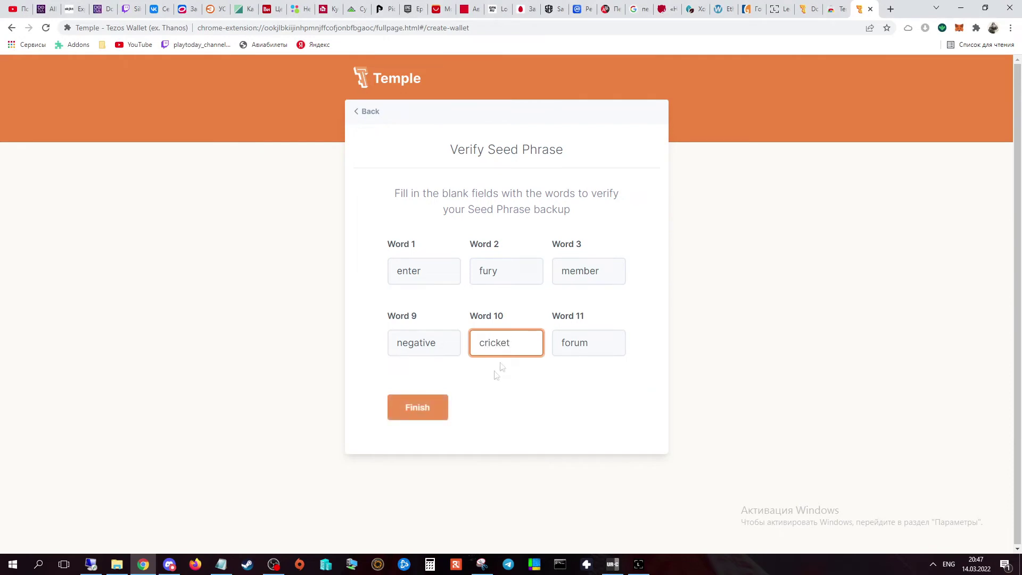
left_click(404, 421)
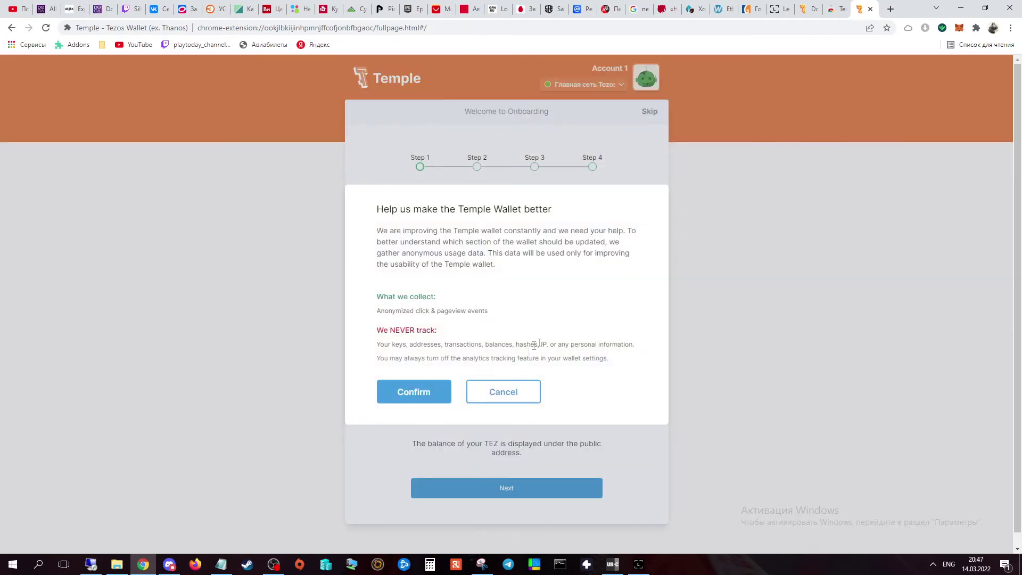
Answer the anonymous usage-data prompt and glance at the accounts list.
left_click(504, 395)
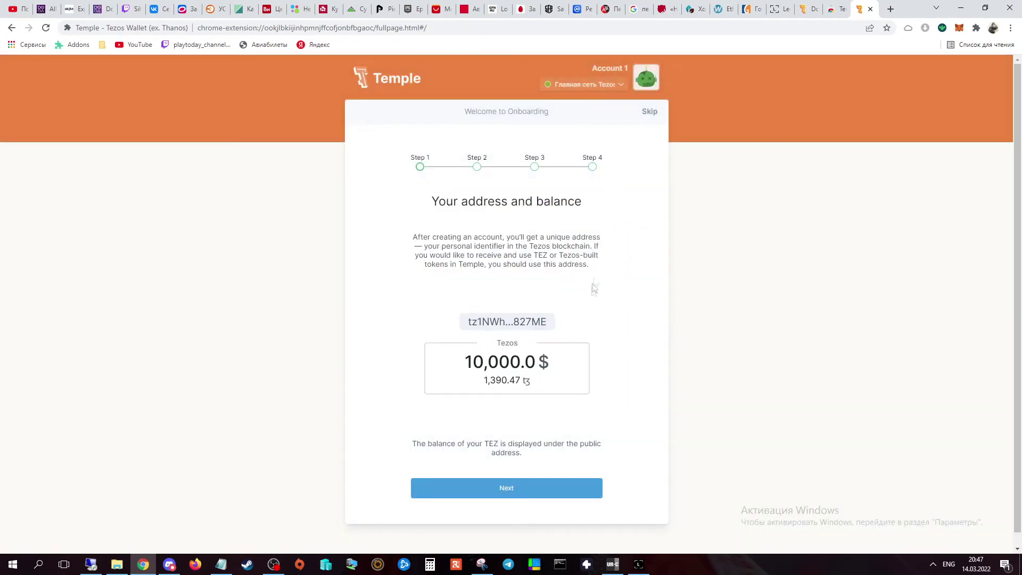
left_click(647, 78)
left_click(565, 140)
Go through onboarding Steps 1–4, then Done and Start on the Congrats page.
left_click(502, 493)
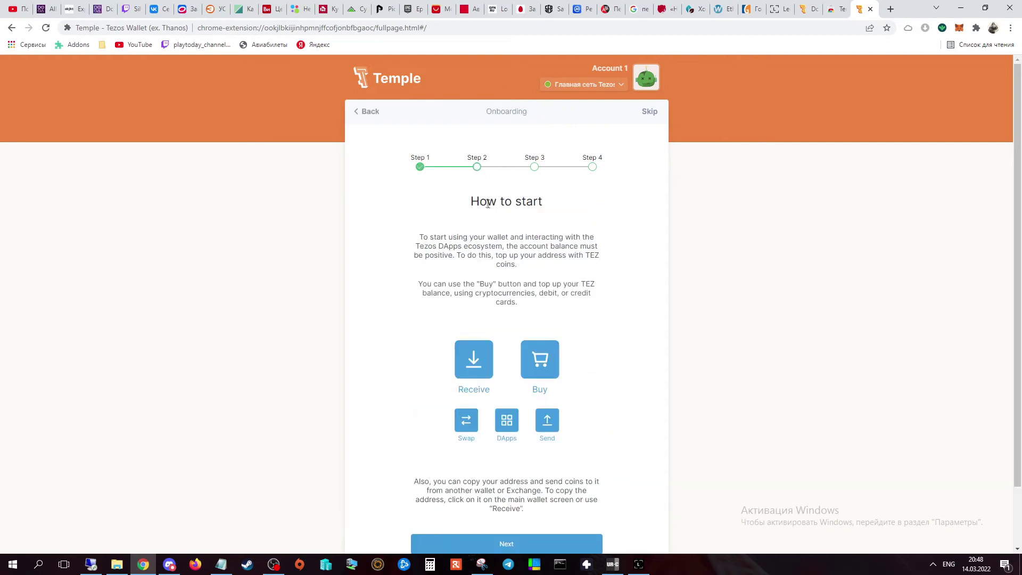
scroll(706, 400, "down", 2)
left_click(514, 475)
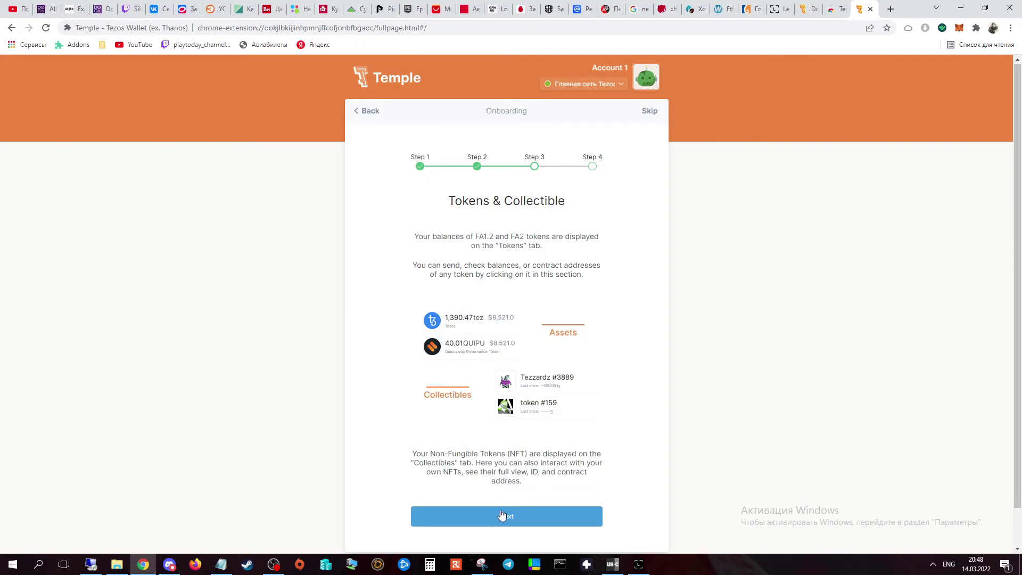
left_click(501, 515)
scroll(626, 440, "down", 2)
left_click(524, 486)
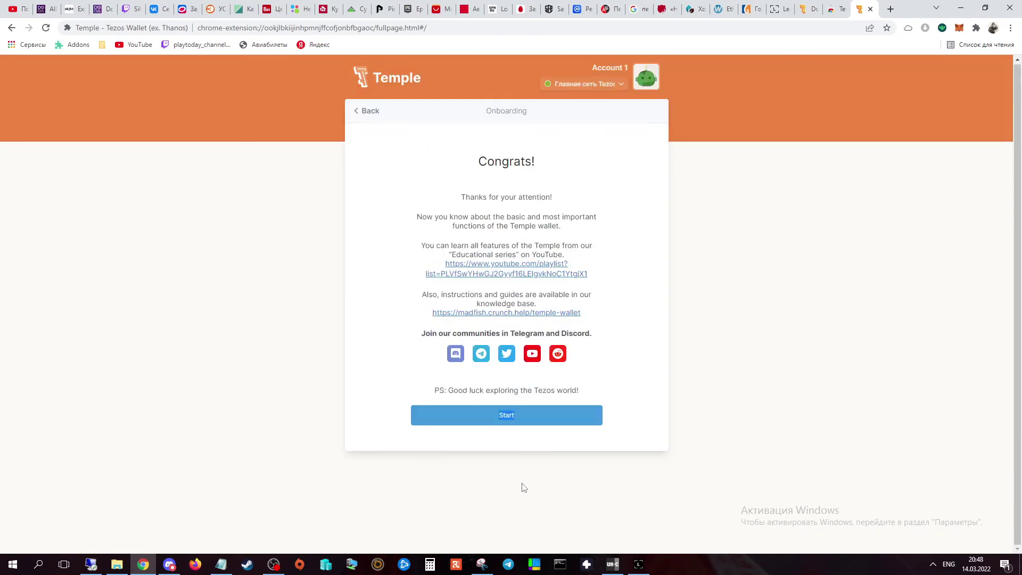
left_click(513, 422)
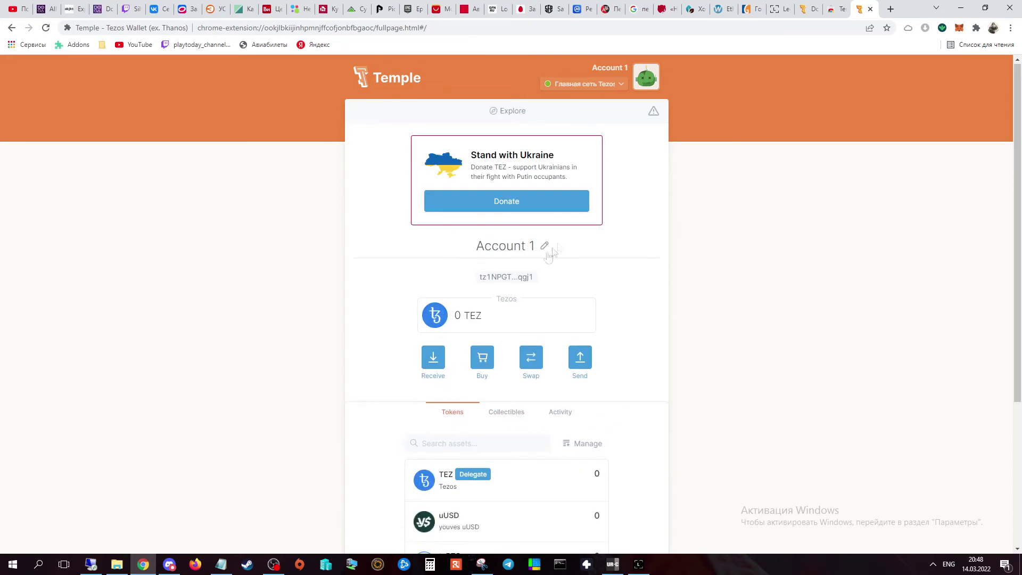
Copy the Account 1 address and open Connect Ledger from the accounts menu.
left_click(503, 280)
left_click(642, 82)
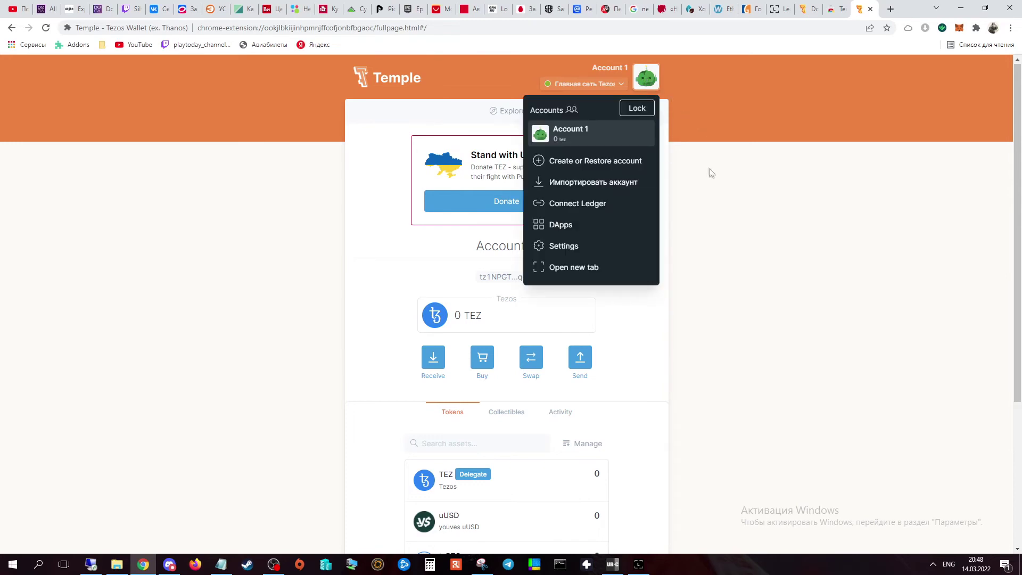
left_click(567, 208)
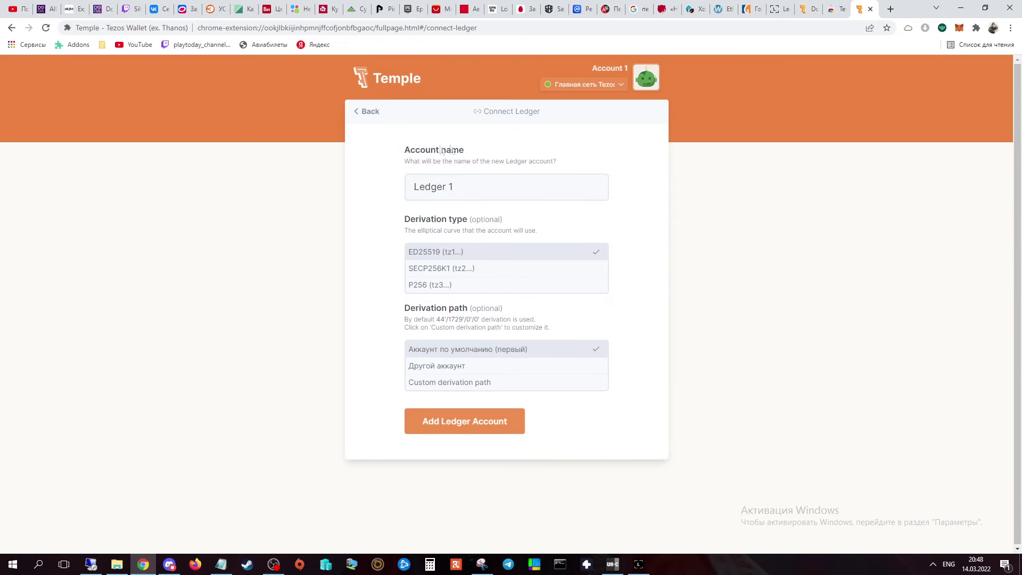
triple_click(461, 185)
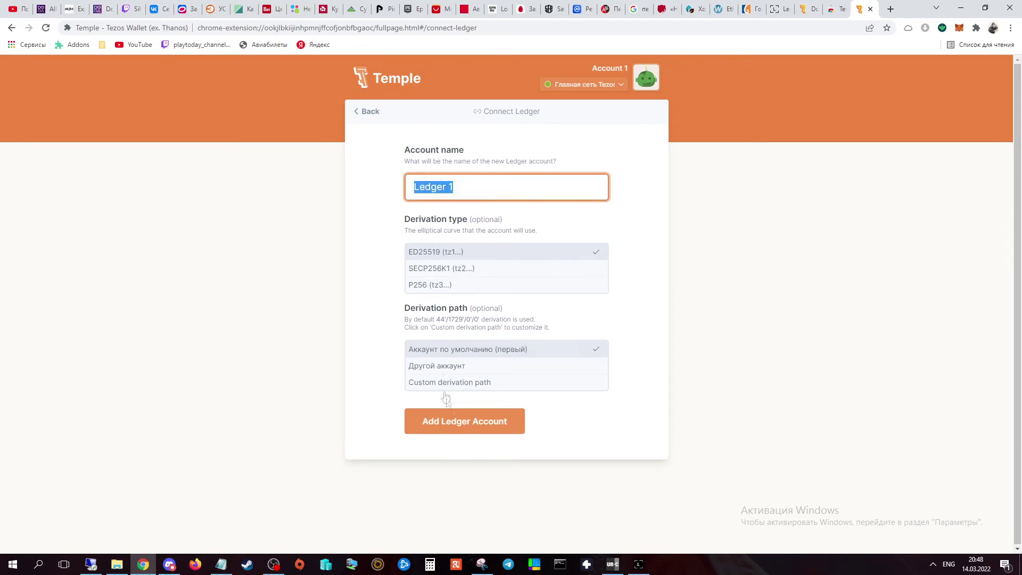
left_click(636, 242)
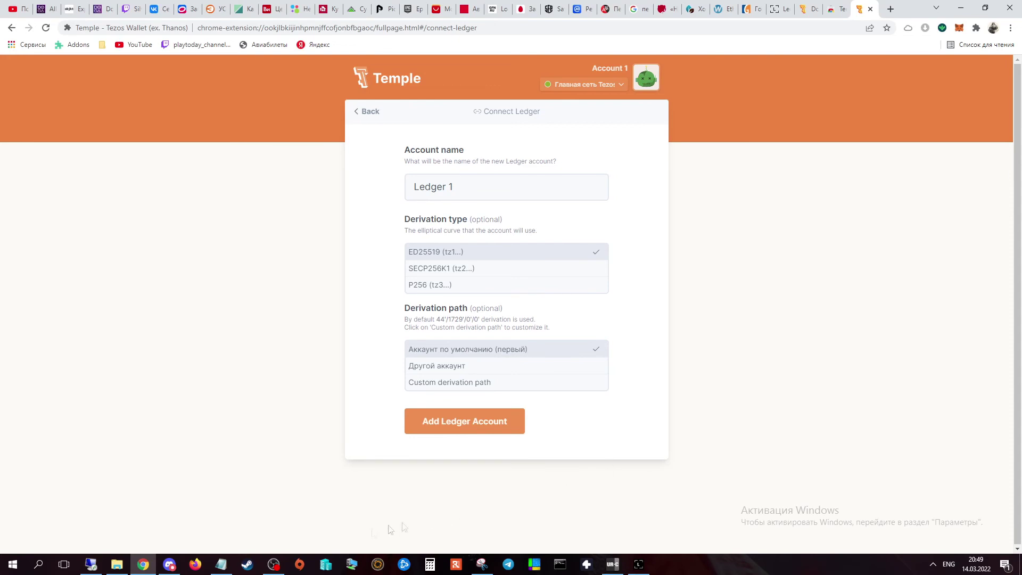
left_click(221, 565)
left_click_drag(981, 270, 653, 270)
left_click(707, 272)
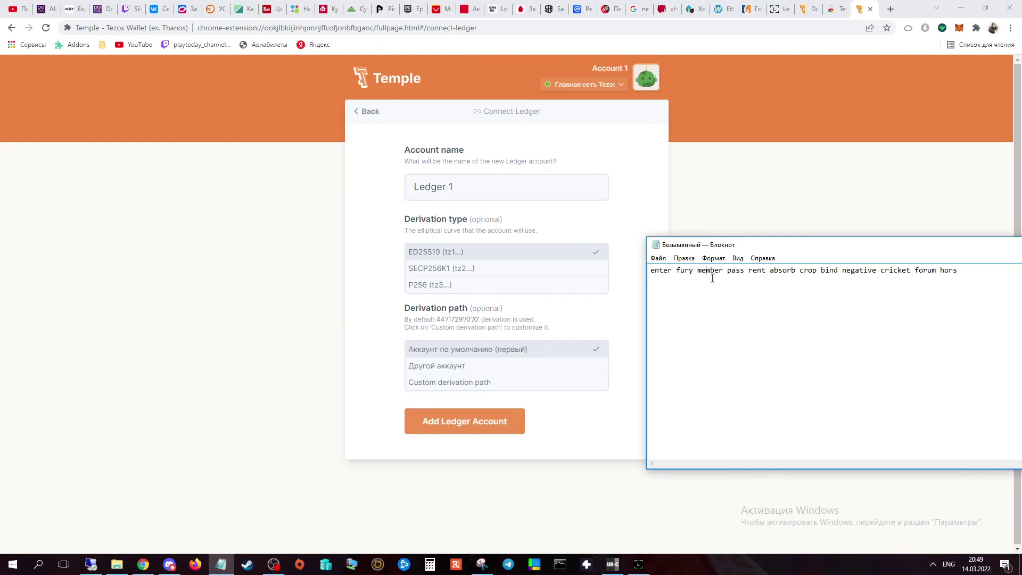
left_click(811, 285)
left_click(810, 277)
left_click(771, 197)
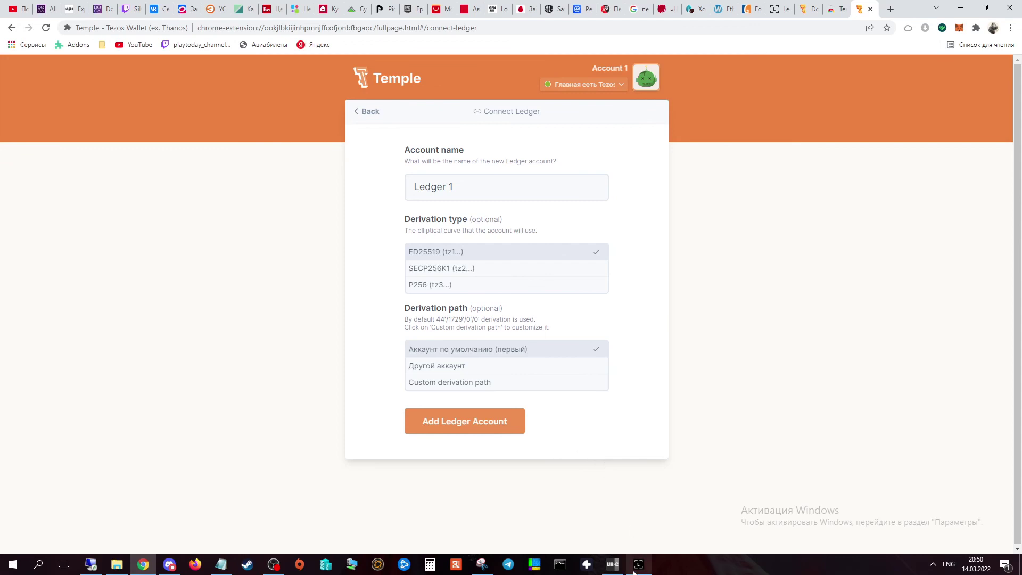
mouse_move(640, 569)
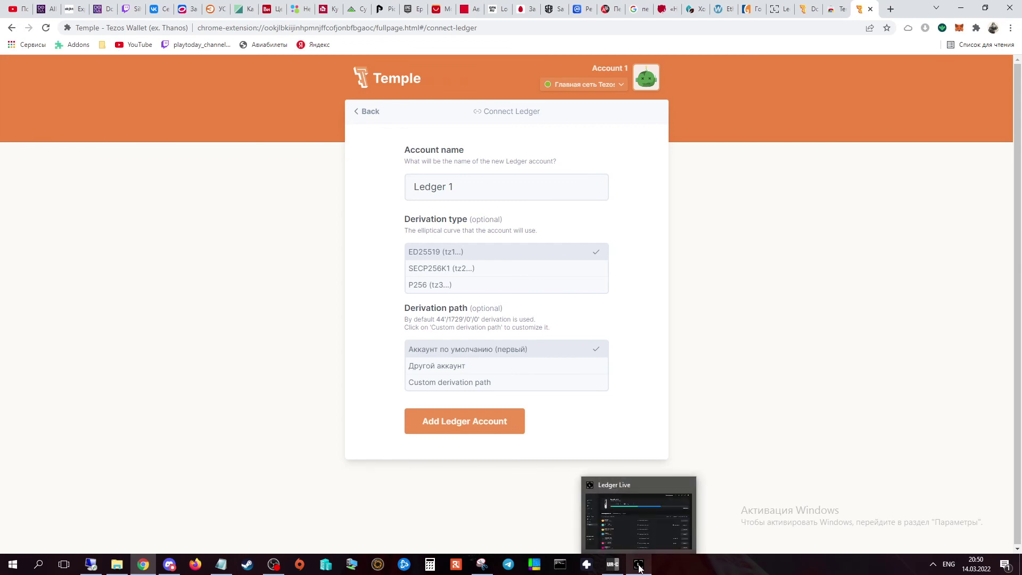